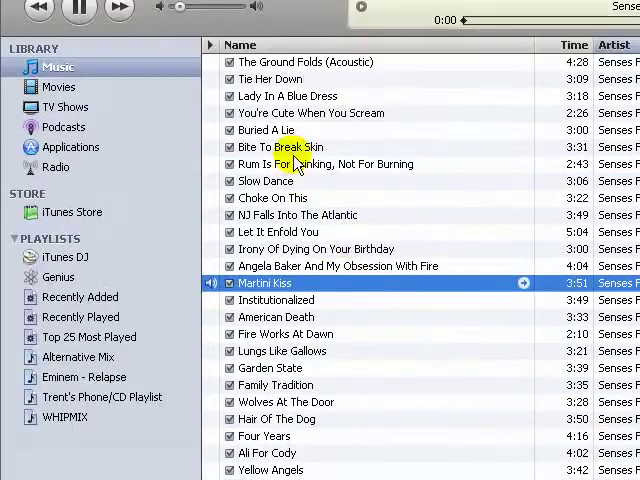
Play 'Buried A Lie' in iTunes and minimize the iTunes window
{"action": "double_click", "coordinate": [295, 131]}
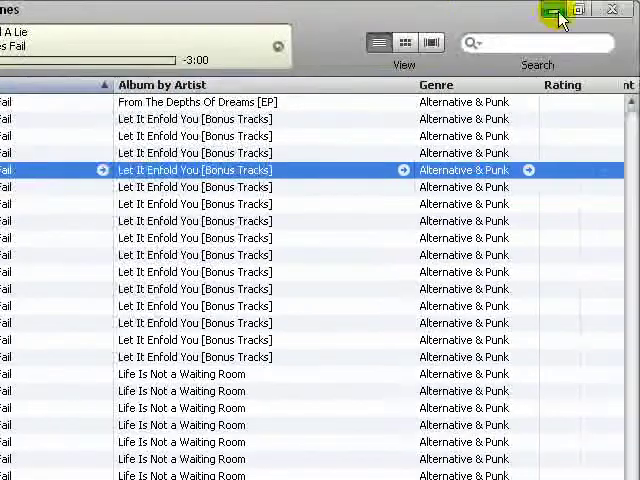
{"action": "left_click", "coordinate": [556, 12]}
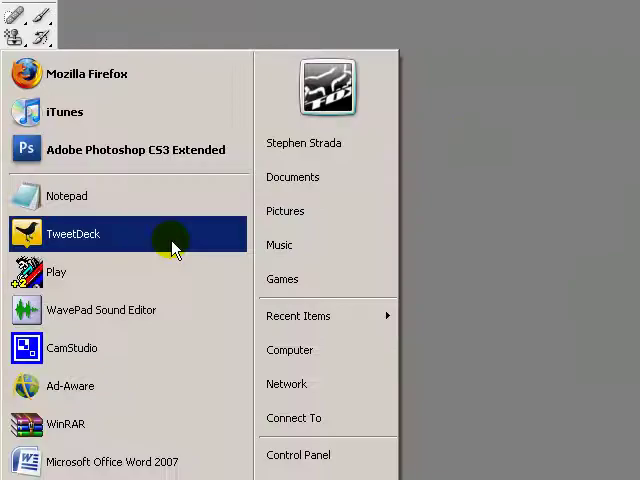
Launch Firefox and browse the Graham Phisher site's Downloads > Textures to the Old Paint page
{"action": "left_click", "coordinate": [194, 218]}
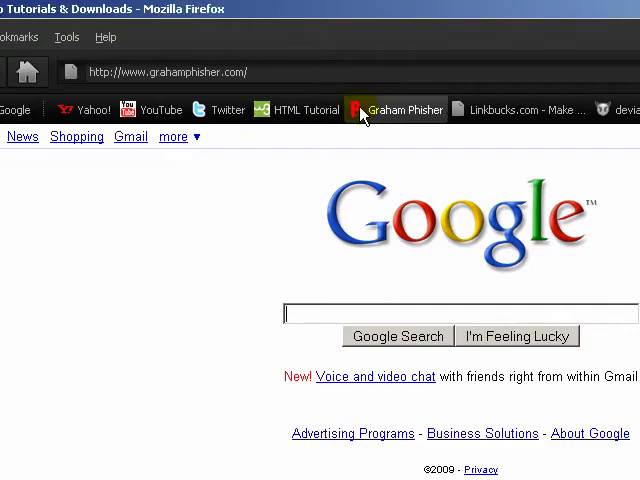
{"action": "left_click", "coordinate": [365, 113]}
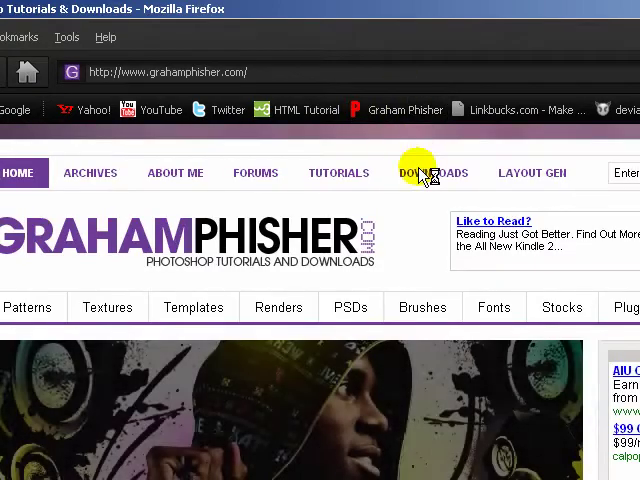
{"action": "left_click", "coordinate": [430, 173]}
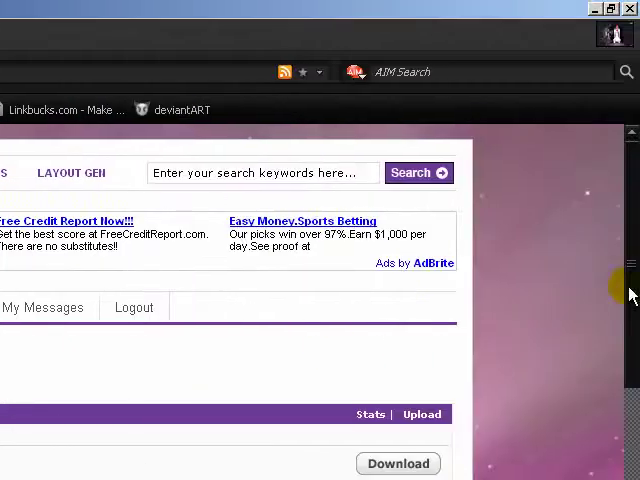
{"action": "left_click_drag", "start_coordinate": [629, 280], "coordinate": [629, 350]}
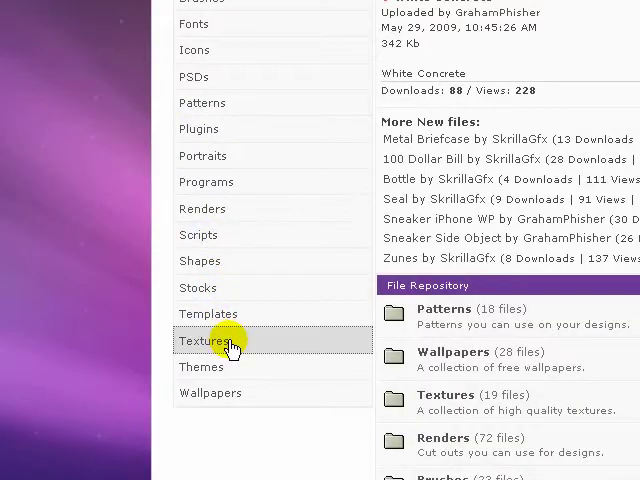
{"action": "left_click", "coordinate": [233, 346]}
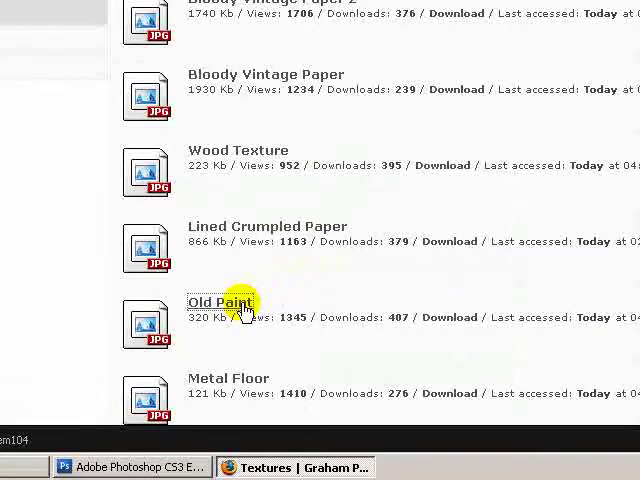
{"action": "left_click", "coordinate": [232, 302]}
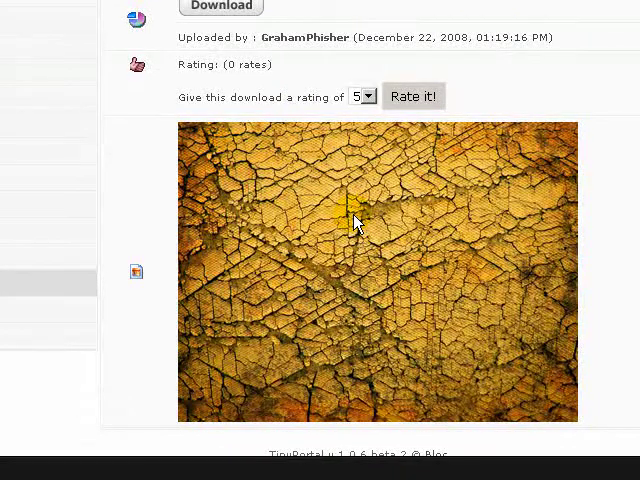
{"action": "scroll", "coordinate": [356, 222], "scroll_direction": "up", "scroll_amount": 3}
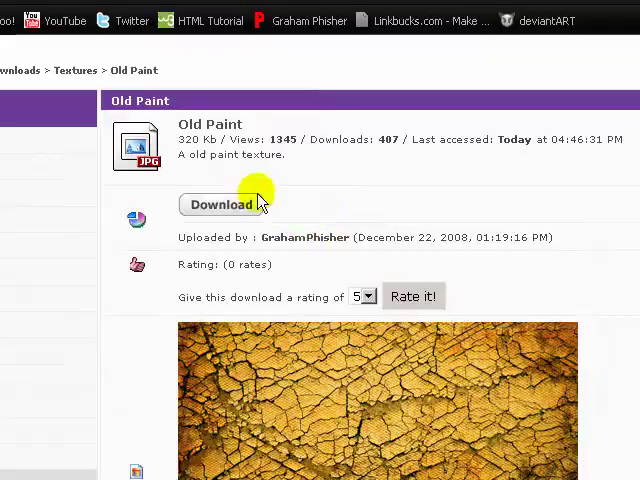
Download the Old Paint texture as 11.jpg and open it in Photoshop
{"action": "left_click", "coordinate": [250, 205]}
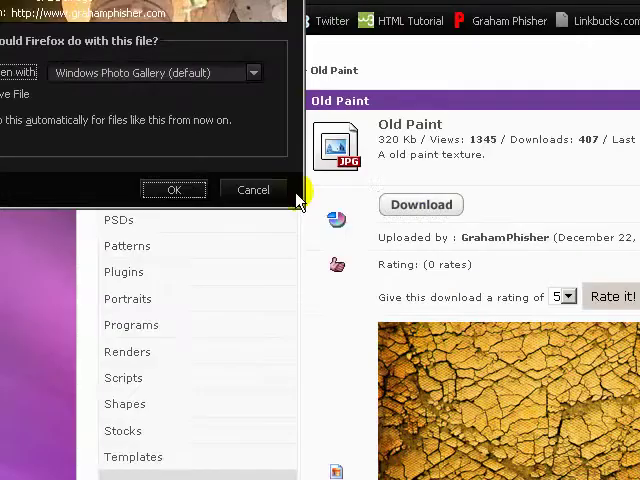
{"action": "left_click", "coordinate": [176, 190]}
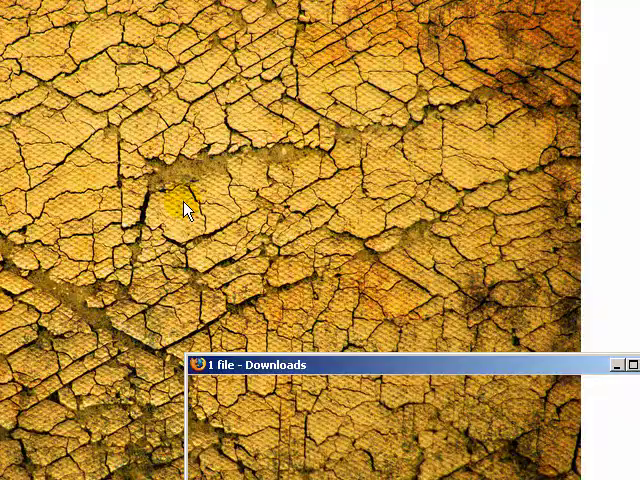
{"action": "right_click", "coordinate": [216, 248]}
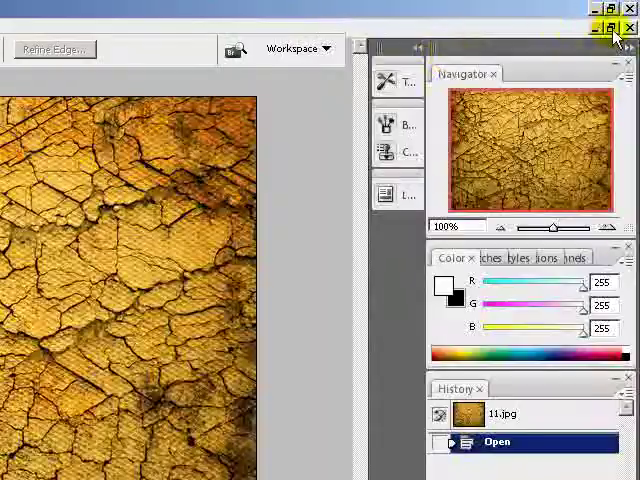
{"action": "left_click", "coordinate": [615, 30]}
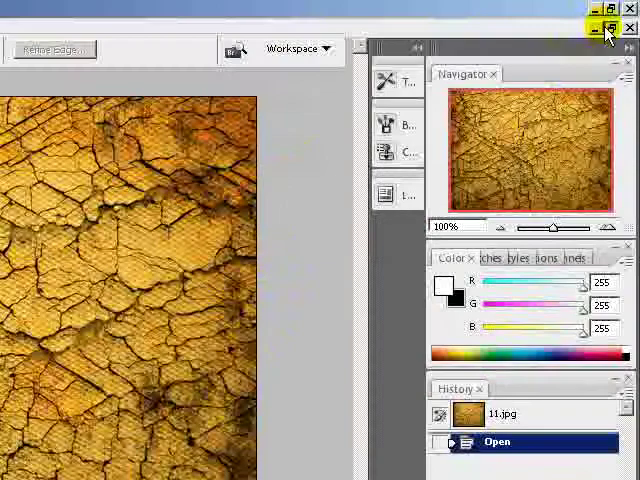
{"action": "left_click", "coordinate": [593, 28]}
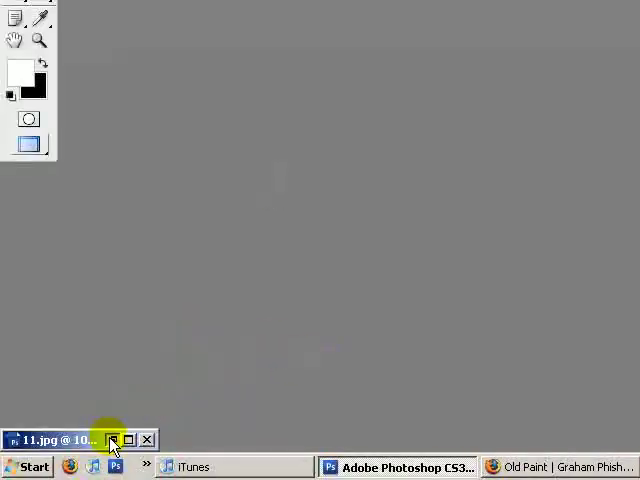
{"action": "left_click", "coordinate": [111, 440]}
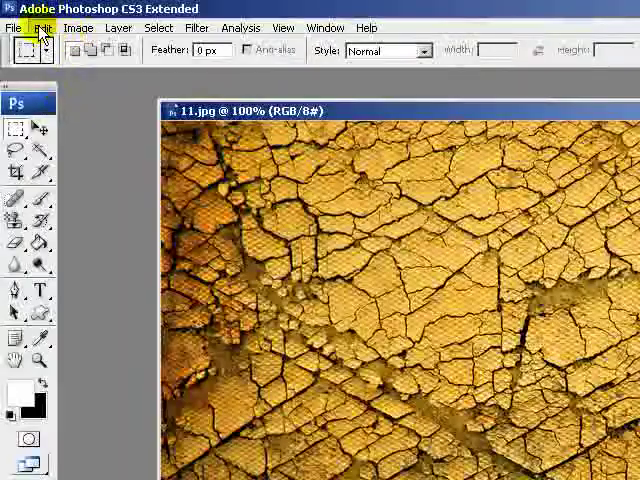
{"action": "left_click", "coordinate": [76, 28]}
{"action": "left_click", "coordinate": [88, 27]}
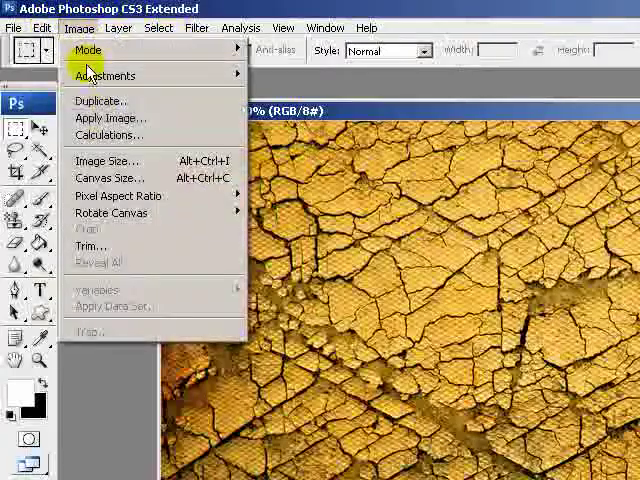
{"action": "left_click", "coordinate": [107, 161]}
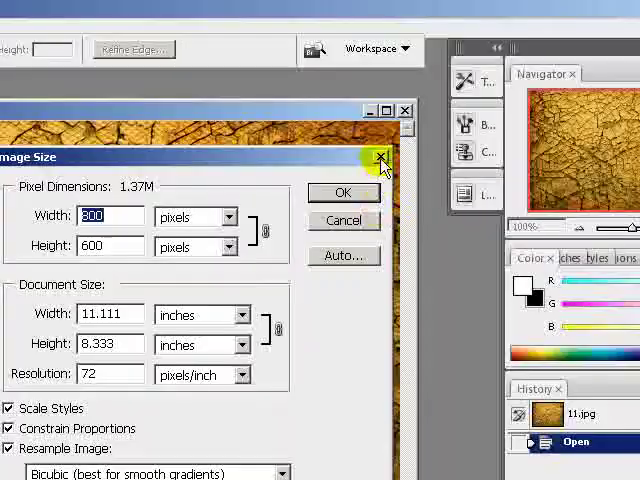
{"action": "left_click", "coordinate": [581, 157]}
Create a new 1600×1200 pixel document with a transparent background
{"action": "left_click", "coordinate": [14, 28]}
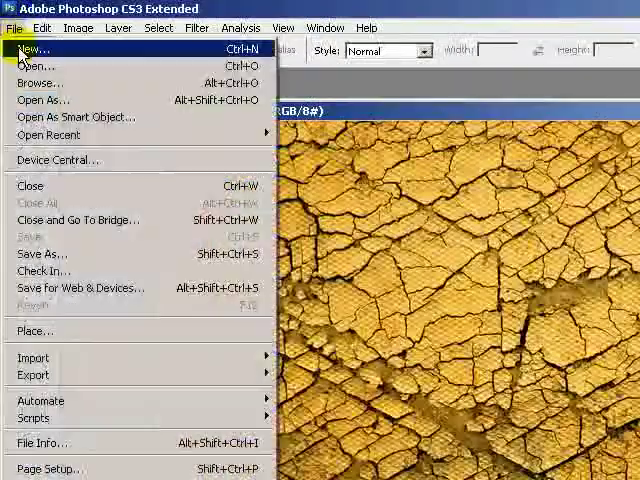
{"action": "left_click", "coordinate": [30, 49]}
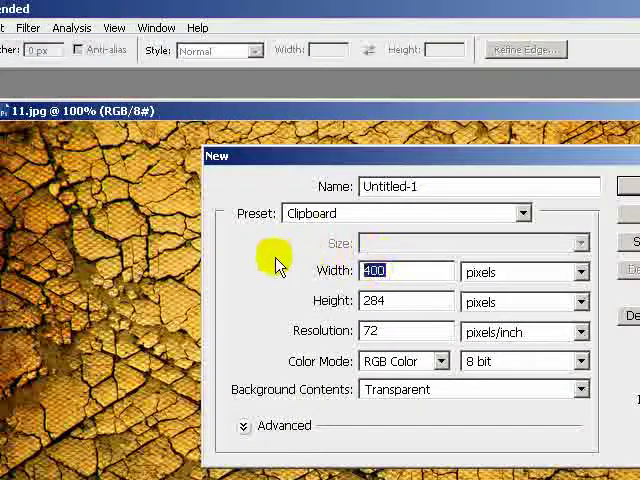
{"action": "type", "text": "1690"}
{"action": "key", "text": "BackSpace"}
{"action": "key", "text": "BackSpace"}
{"action": "type", "text": "0"}
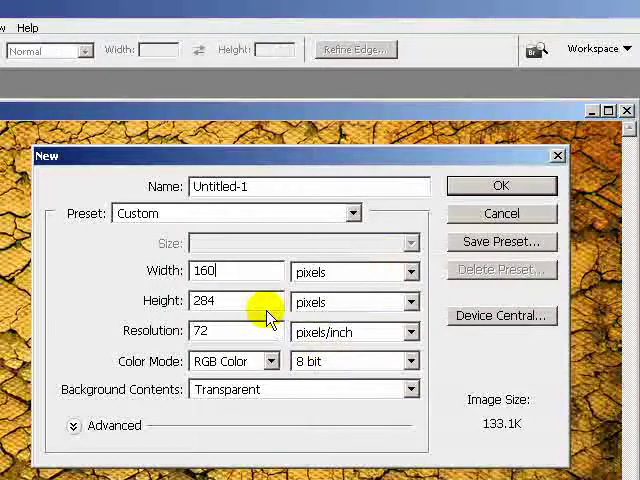
{"action": "type", "text": "0"}
{"action": "key", "text": "Tab"}
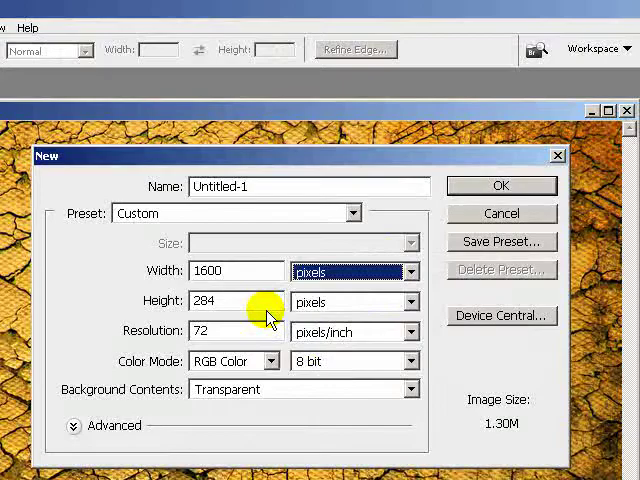
{"action": "left_click", "coordinate": [240, 301]}
{"action": "double_click", "coordinate": [240, 301]}
{"action": "type", "text": "1200"}
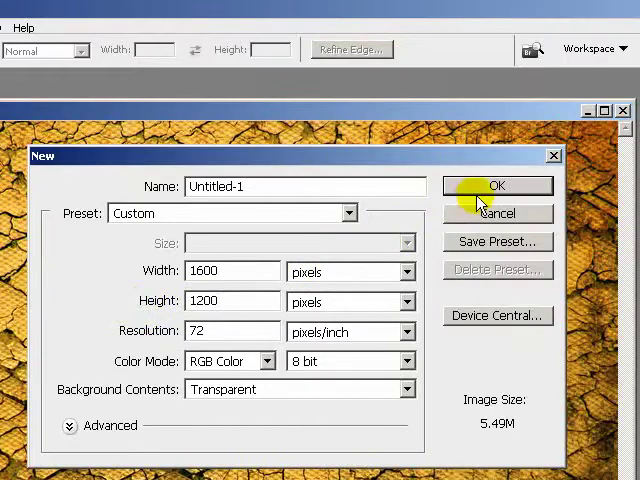
{"action": "left_click", "coordinate": [491, 186]}
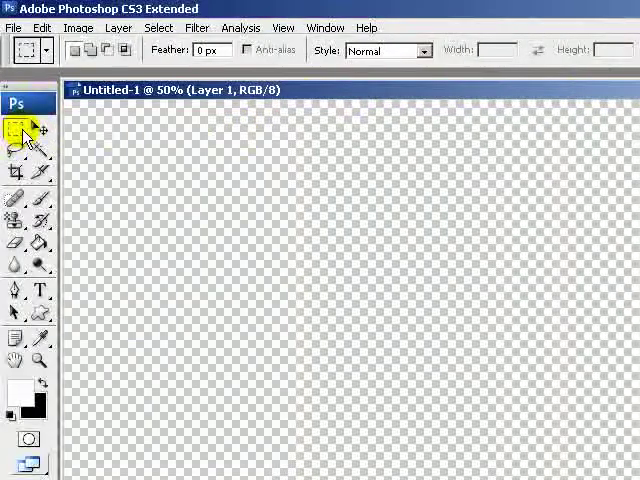
Drag a copy of the 11.jpg texture into Untitled-1 at the top-left
{"action": "left_click", "coordinate": [40, 129]}
{"action": "key", "text": "ctrl+Tab"}
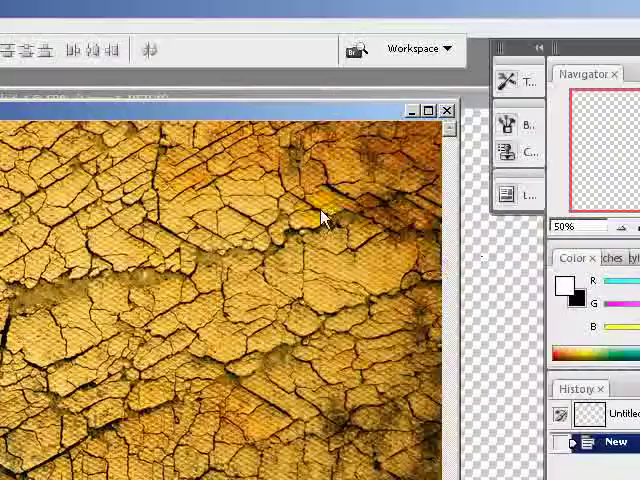
{"action": "left_click_drag", "start_coordinate": [425, 222], "coordinate": [210, 152]}
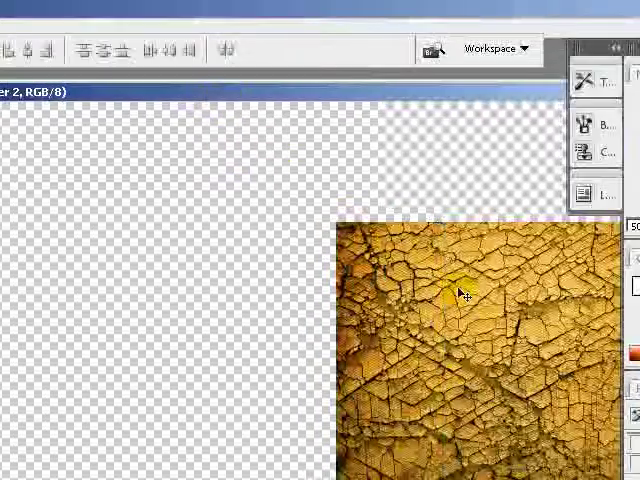
{"action": "left_click_drag", "start_coordinate": [461, 293], "coordinate": [178, 178]}
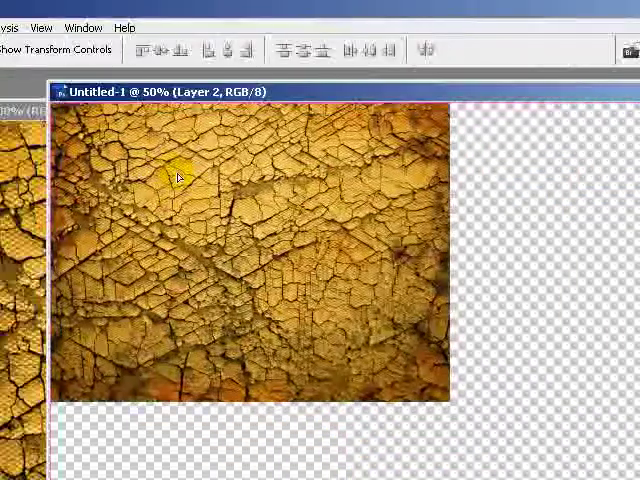
{"action": "left_click_drag", "start_coordinate": [284, 92], "coordinate": [300, 103]}
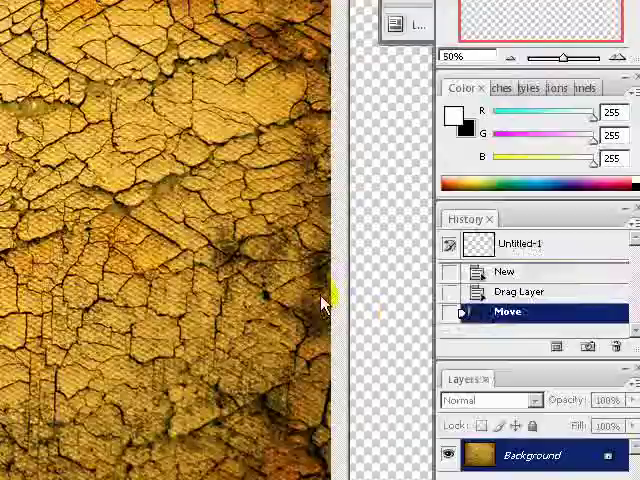
Add a second texture copy at the top-right and adjust the zoom in the Navigator
{"action": "mouse_move", "coordinate": [193, 332]}
{"action": "left_mouse_down"}
{"action": "mouse_move", "coordinate": [390, 290]}
{"action": "mouse_move", "coordinate": [268, 217]}
{"action": "left_mouse_up"}
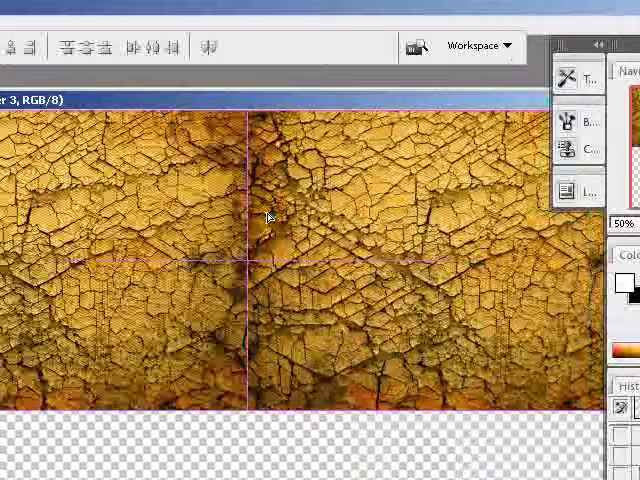
{"action": "left_click_drag", "start_coordinate": [300, 102], "coordinate": [183, 97]}
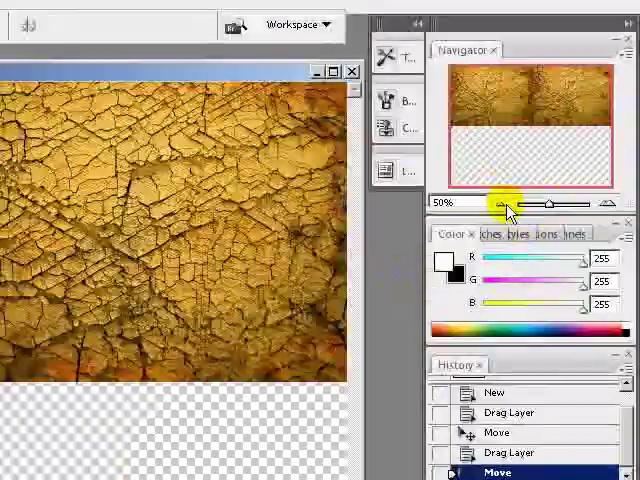
{"action": "mouse_move", "coordinate": [507, 207]}
{"action": "left_mouse_down"}
{"action": "mouse_move", "coordinate": [560, 207]}
{"action": "mouse_move", "coordinate": [550, 207]}
{"action": "left_mouse_up"}
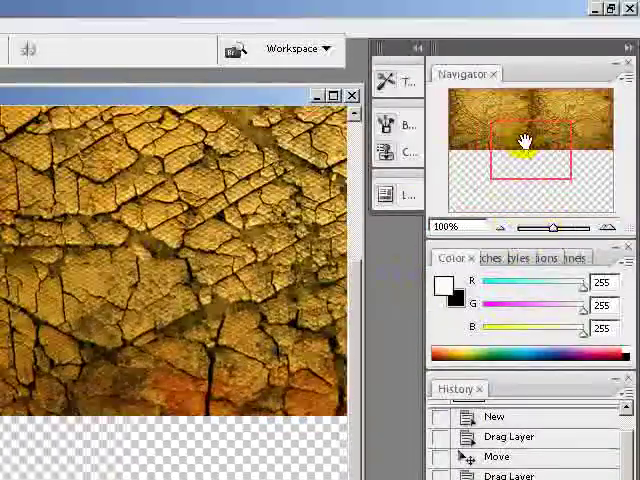
{"action": "left_click_drag", "start_coordinate": [527, 140], "coordinate": [532, 90]}
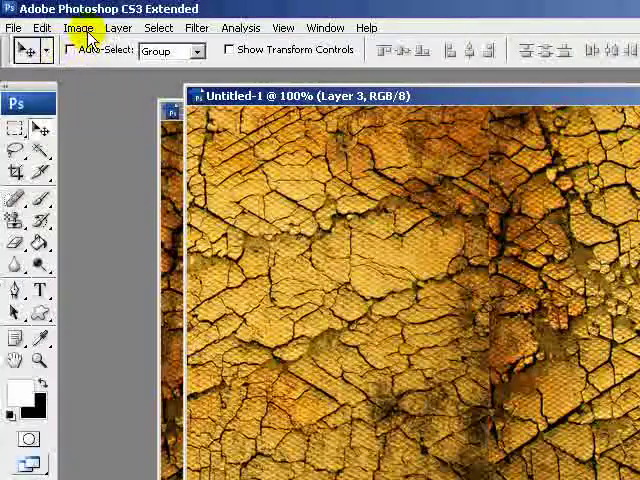
Flip Layer 3 horizontally with Edit > Transform and maximize the document window
{"action": "left_click", "coordinate": [78, 27]}
{"action": "mouse_move", "coordinate": [70, 350]}
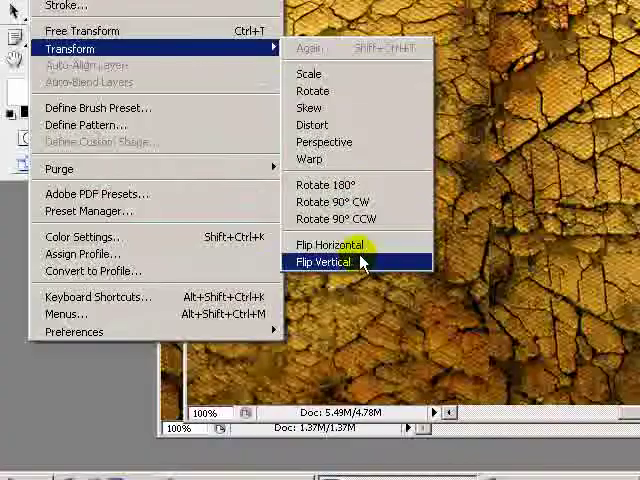
{"action": "left_click", "coordinate": [330, 245]}
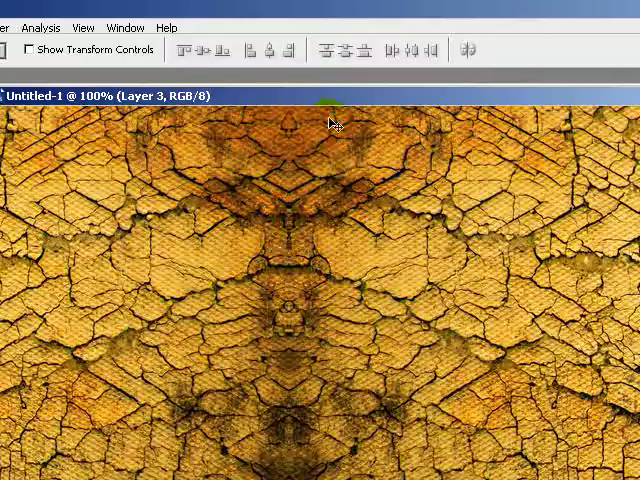
{"action": "double_click", "coordinate": [336, 103]}
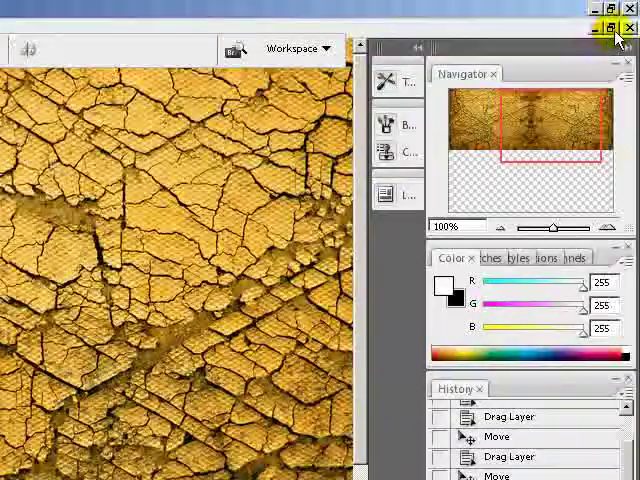
{"action": "left_click", "coordinate": [612, 28]}
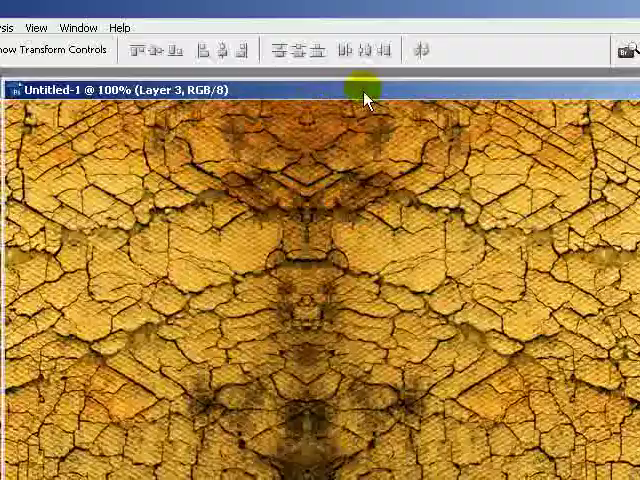
{"action": "double_click", "coordinate": [365, 100]}
{"action": "left_click_drag", "start_coordinate": [531, 226], "coordinate": [553, 230]}
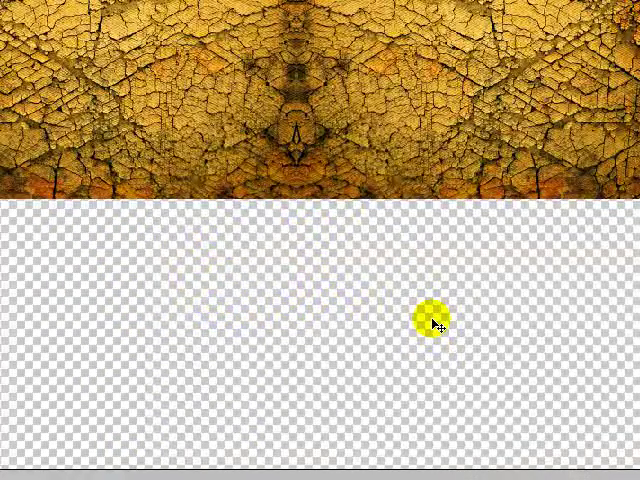
{"action": "scroll", "coordinate": [437, 321], "scroll_direction": "up", "scroll_amount": 3}
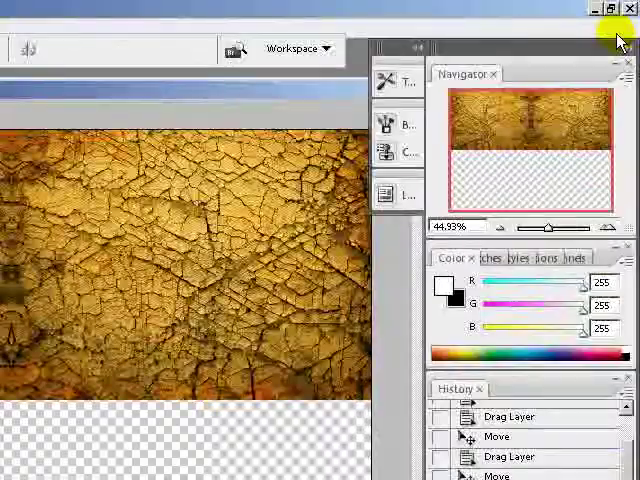
{"action": "left_click", "coordinate": [612, 28]}
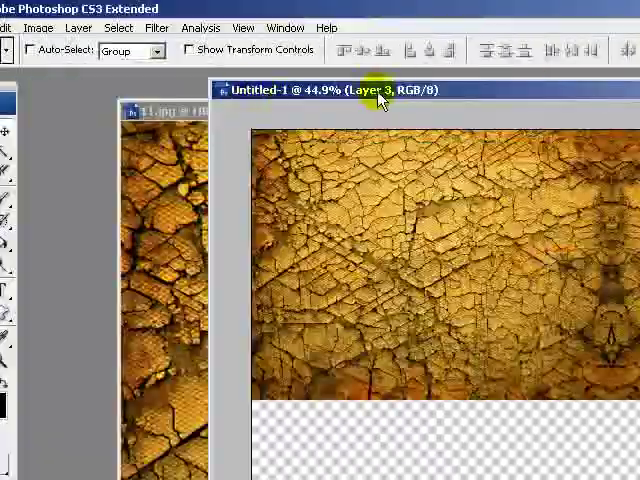